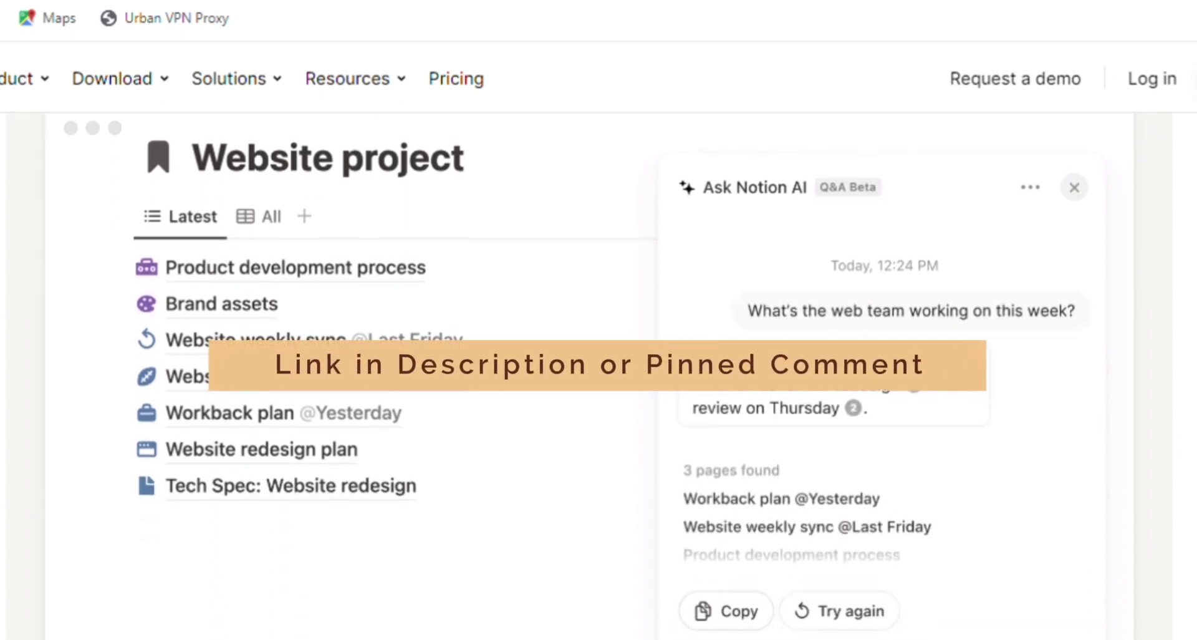
- Enter the Notion workspace via 'Get Notion free' and open the Getting Started page
scroll(598, 375, down, 20)
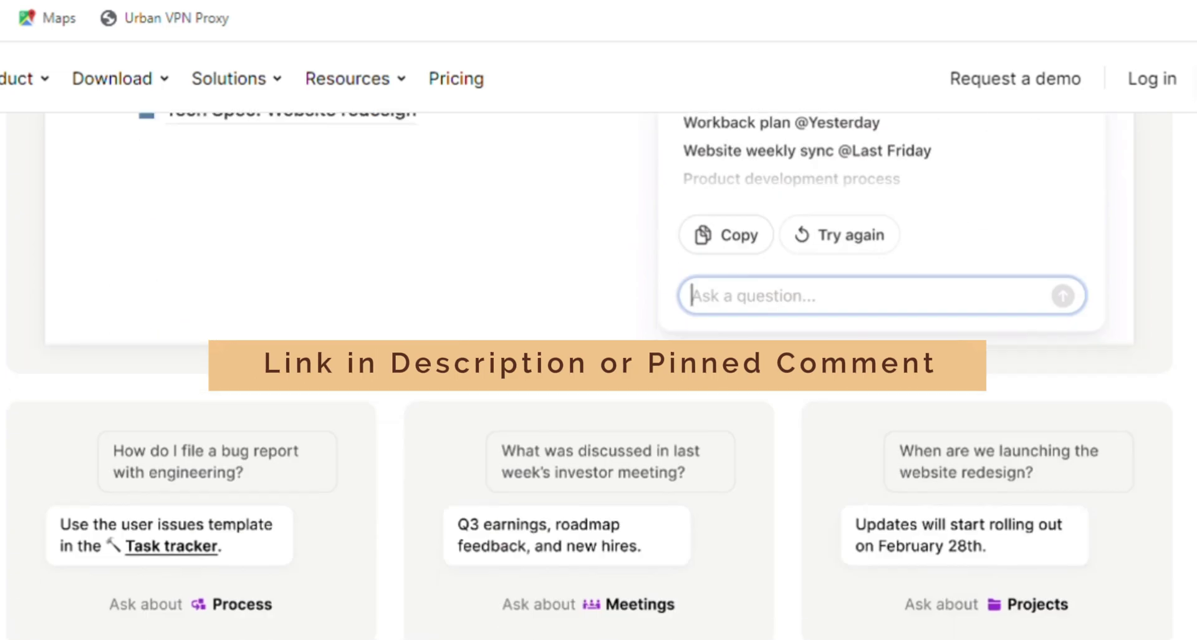
scroll(599, 374, down, 8)
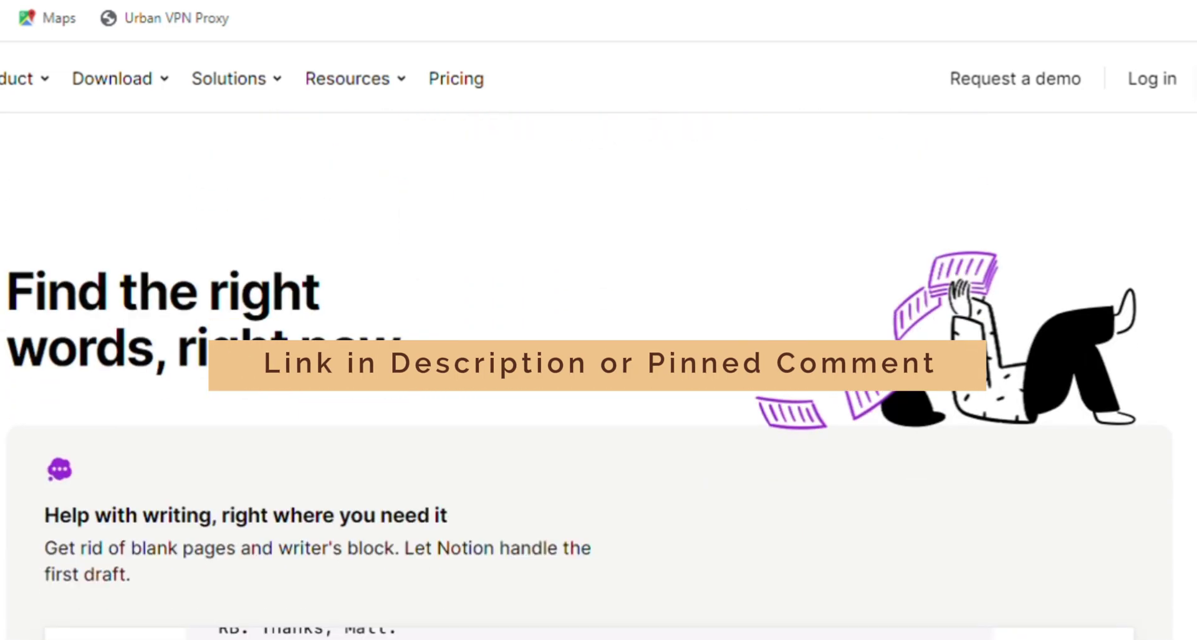
scroll(599, 375, down, 10)
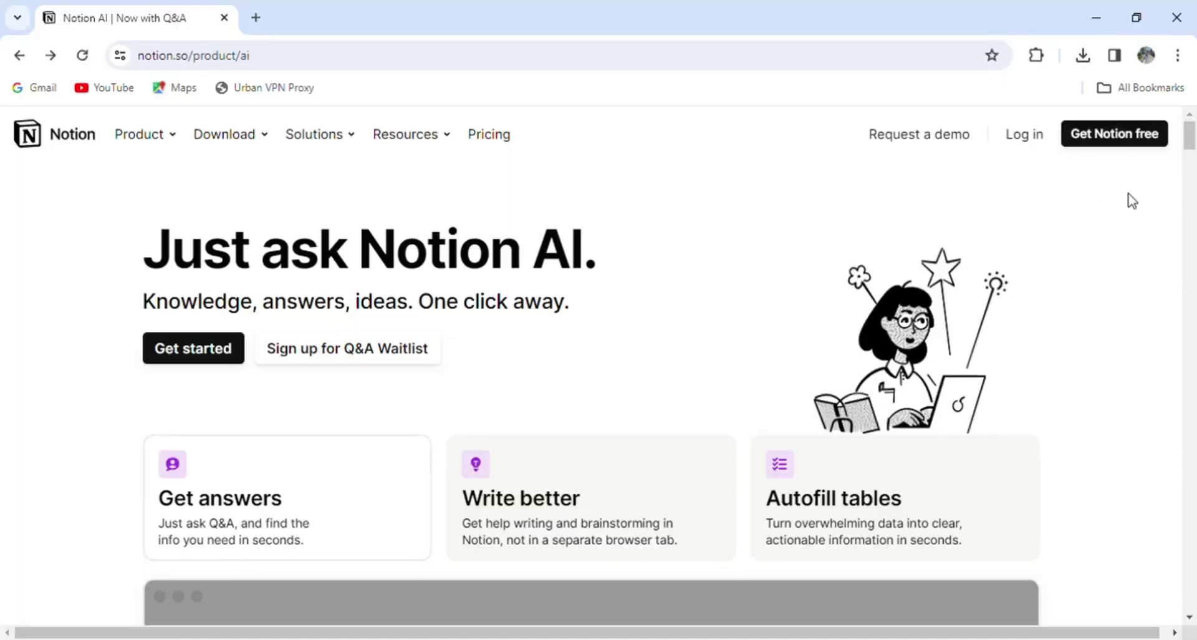
click(1119, 144)
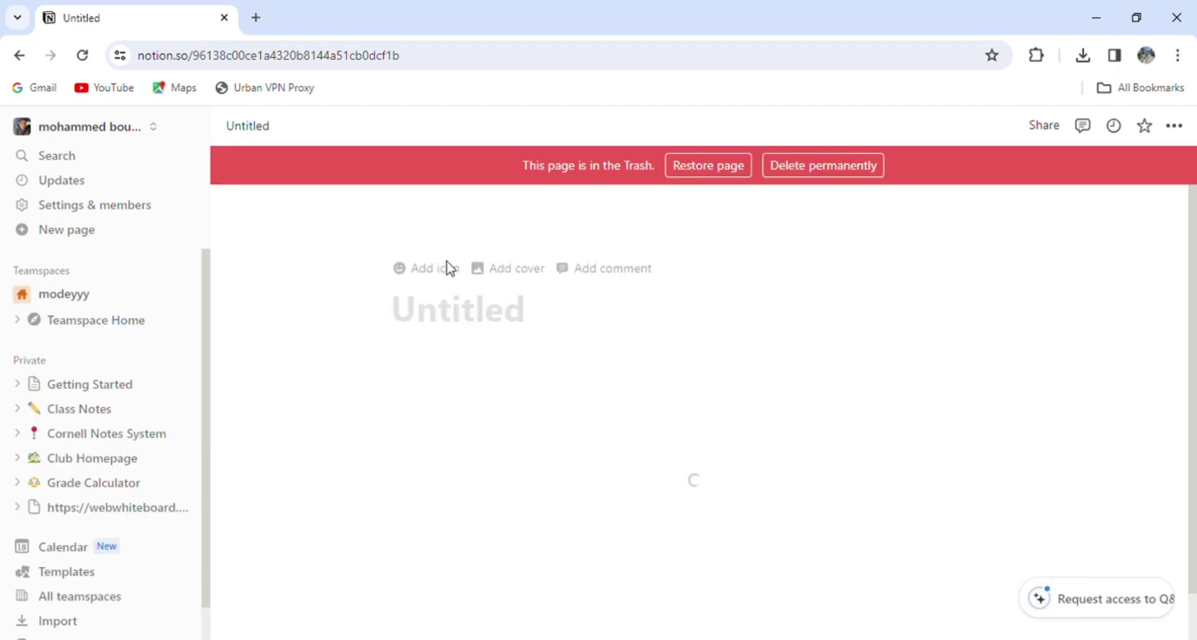
click(107, 390)
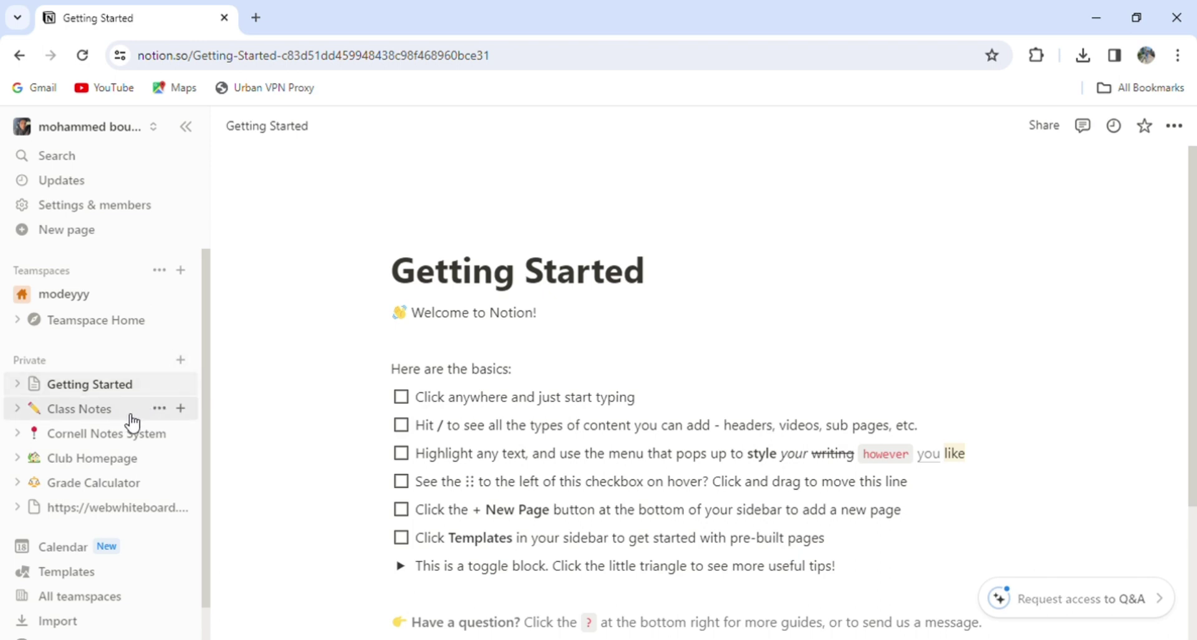
- Open the Class Notes page and retitle it 'Project Notes'
click(112, 421)
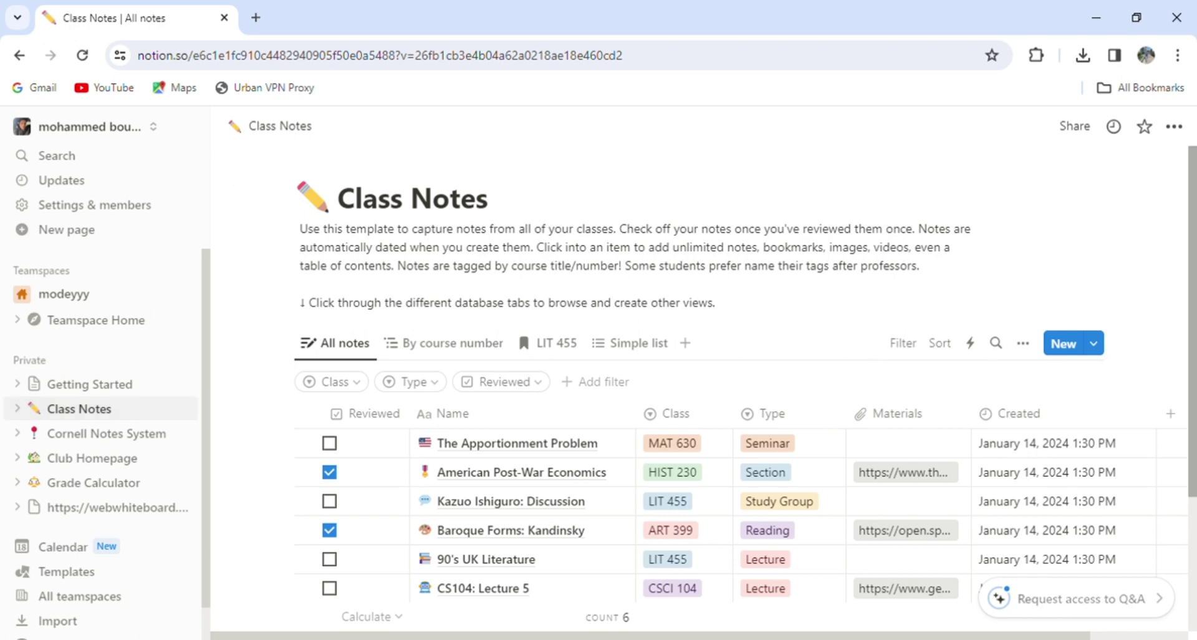
scroll(742, 384, down, 1)
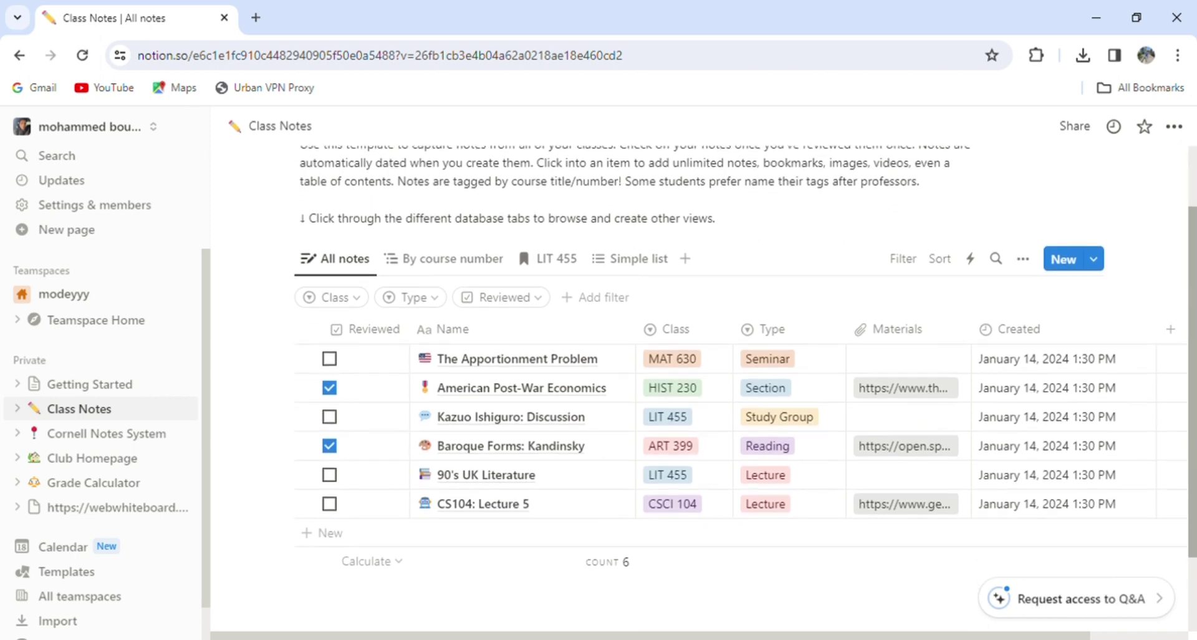
mouse_move(612, 388)
scroll(1186, 173, up, 2)
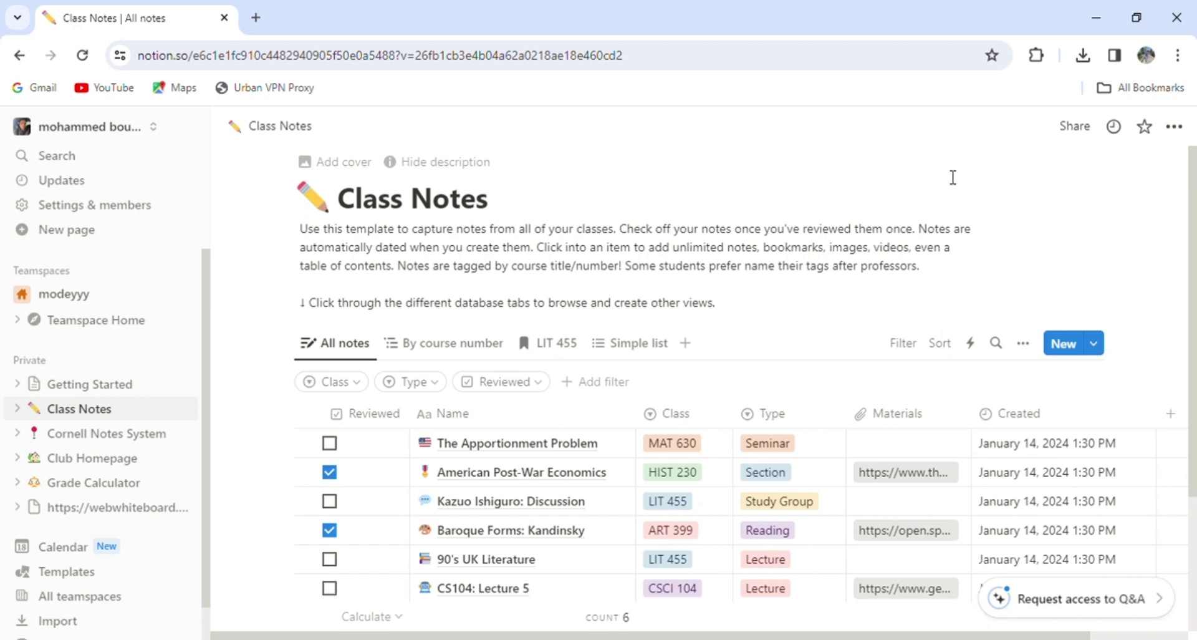
click(412, 203)
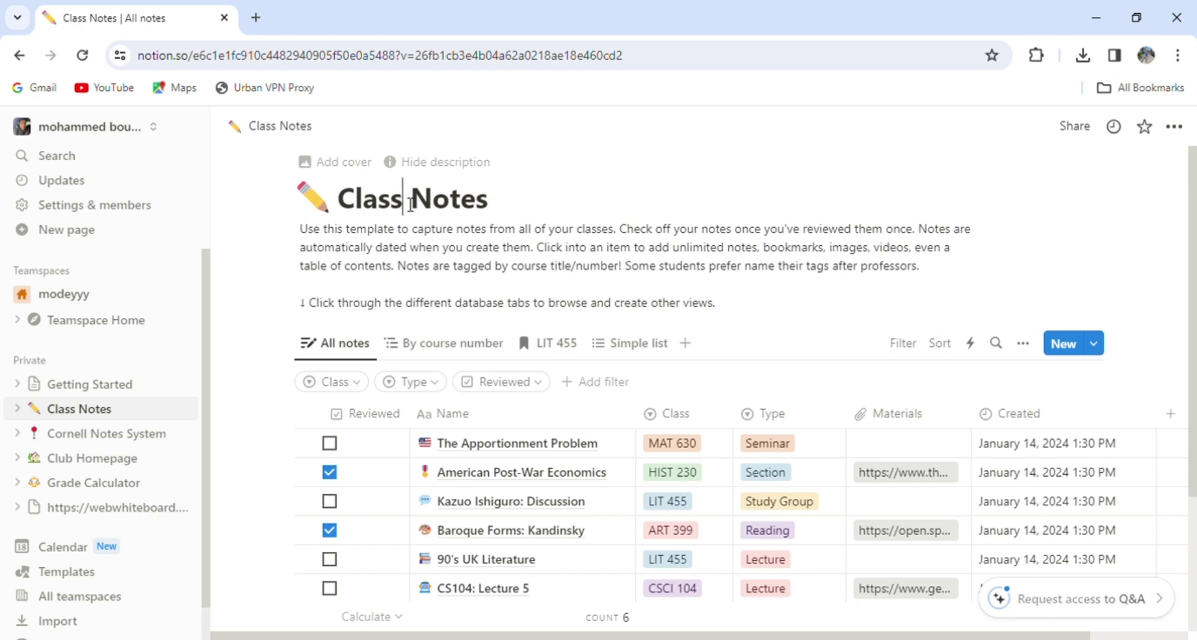
key(BackSpace)
key(BackSpace)
key(BackSpace)
key(BackSpace)
key(BackSpace)
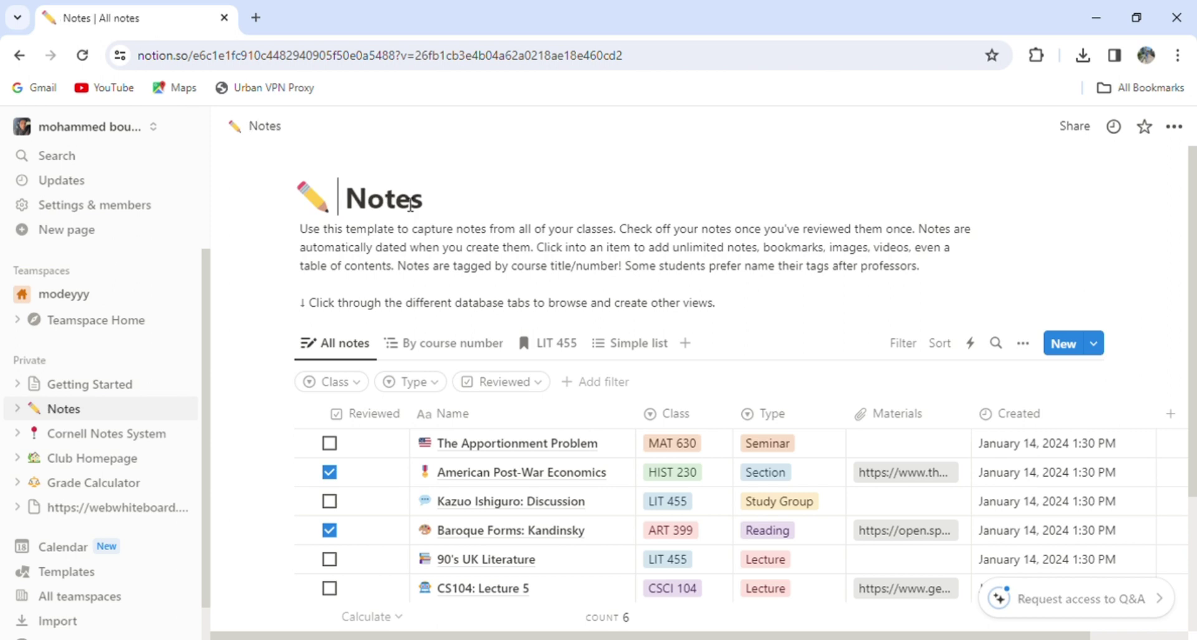
text(Project)
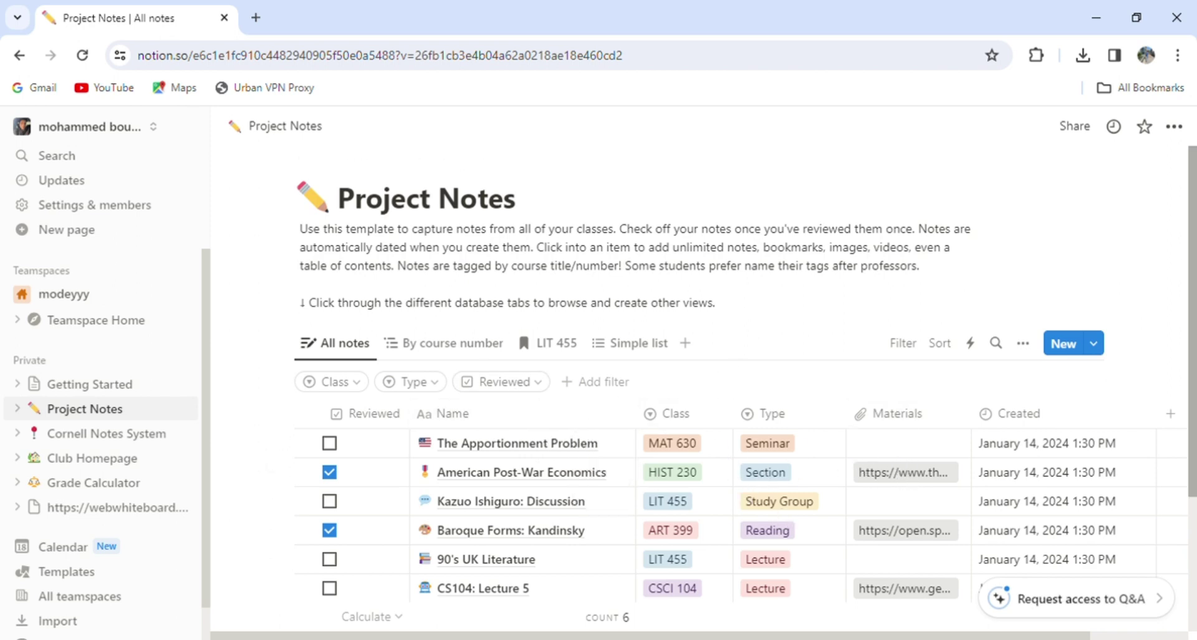
scroll(745, 384, down, 1)
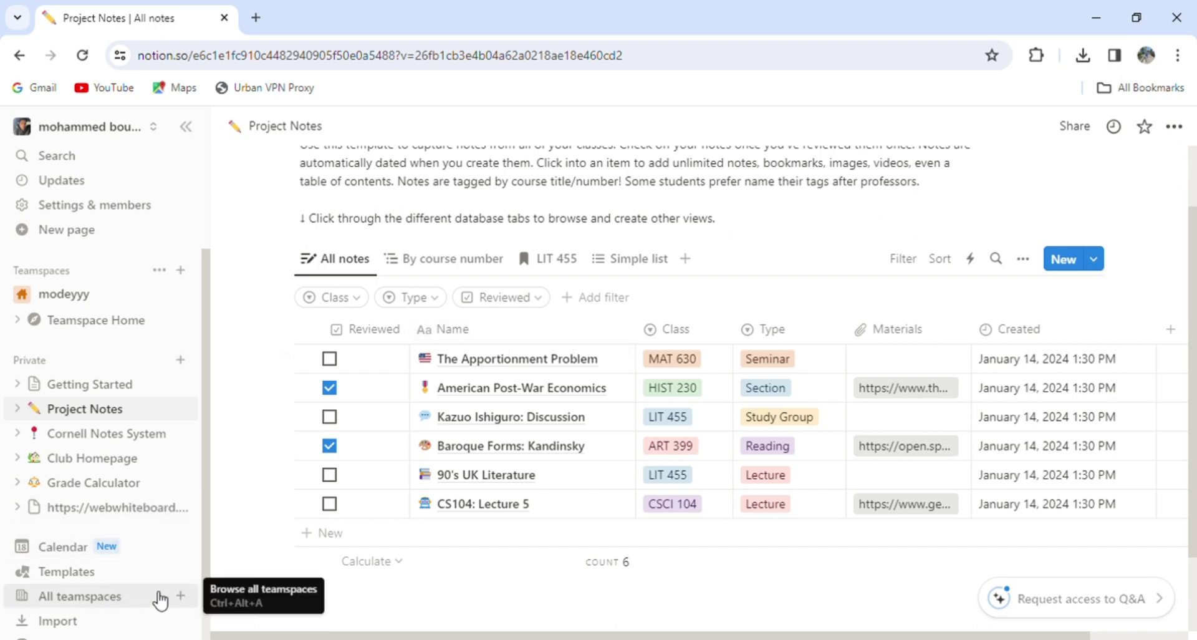
- Create a teamspace named 'marketing team' with the description 'marketing'
click(181, 596)
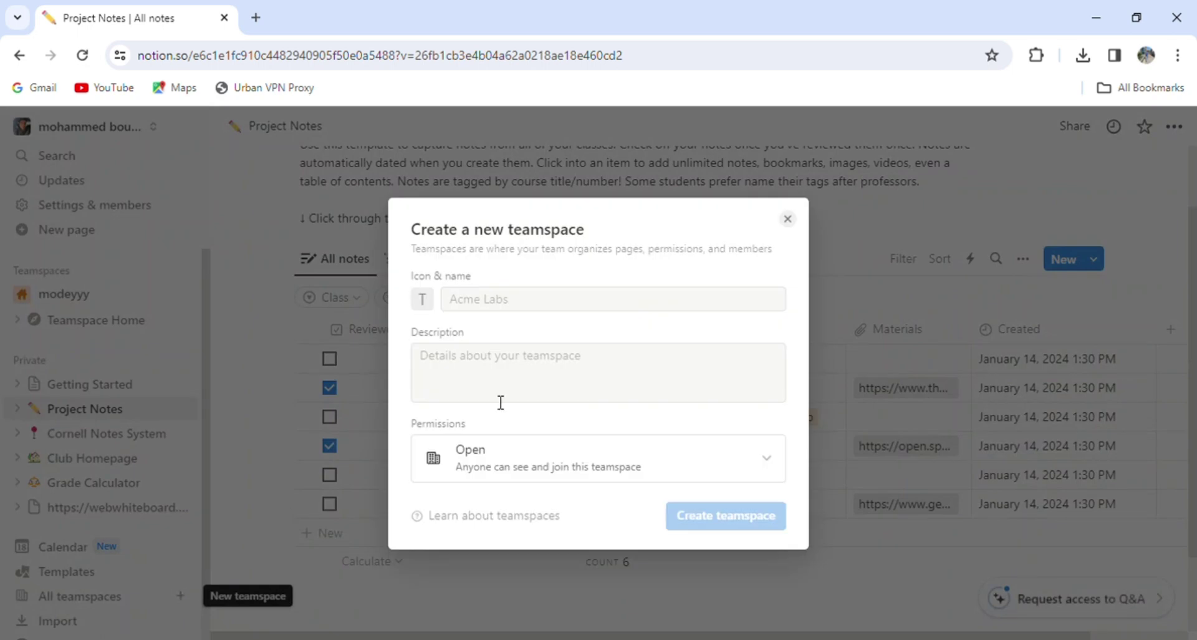
click(526, 312)
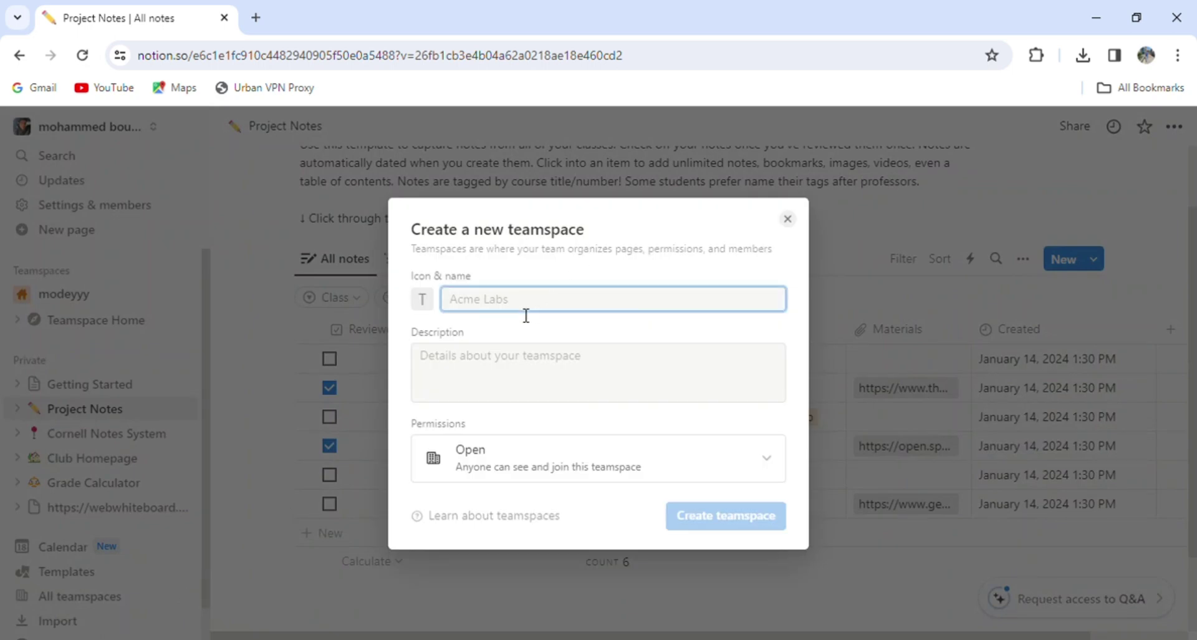
text(m)
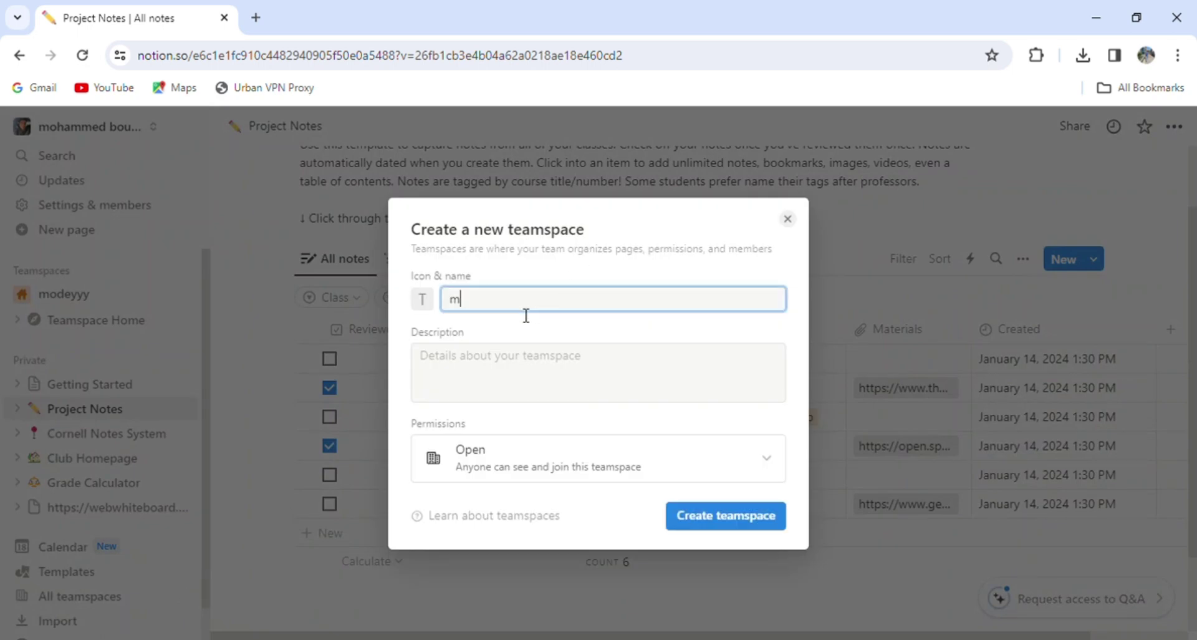
text(arketing team)
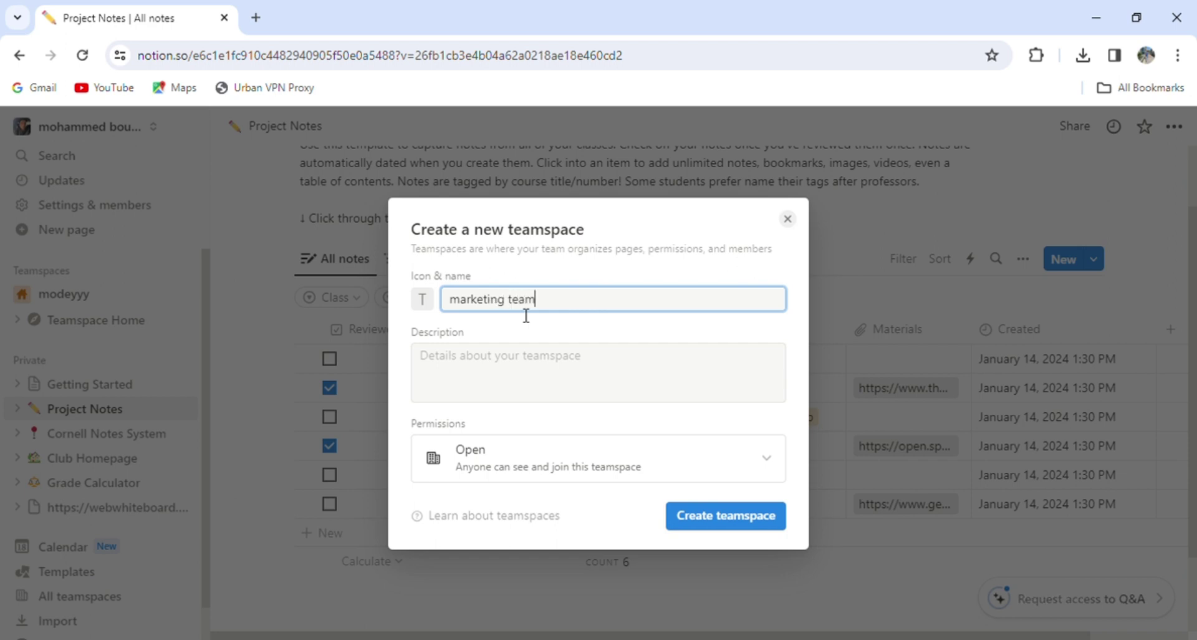
key(Tab)
text(m)
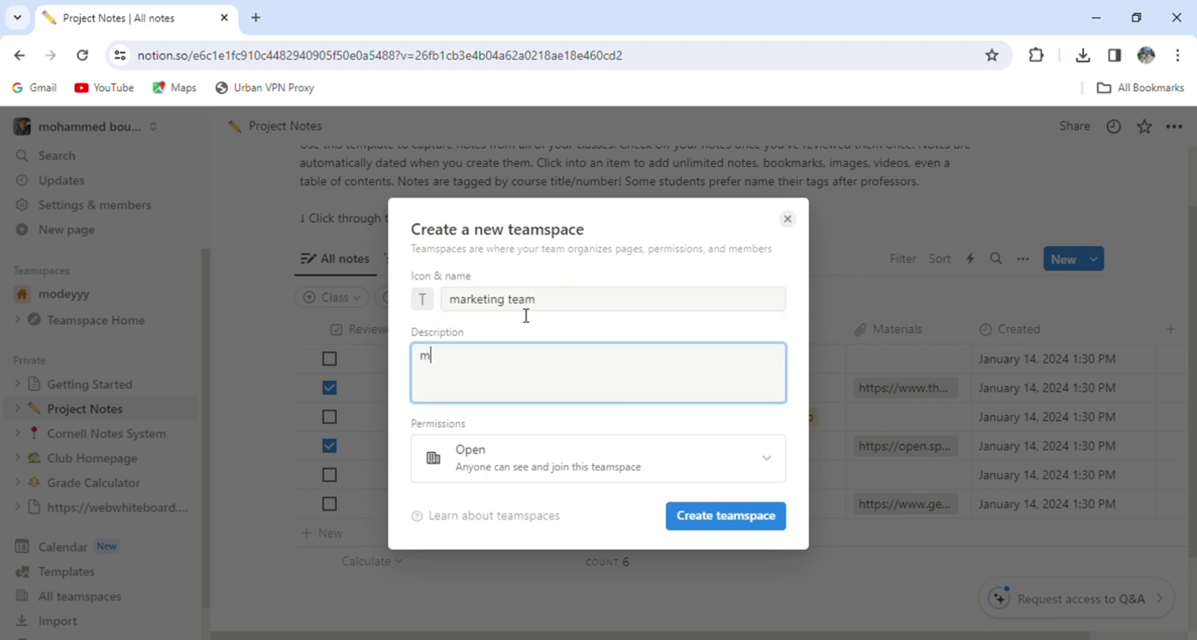
text(arketing)
click(731, 522)
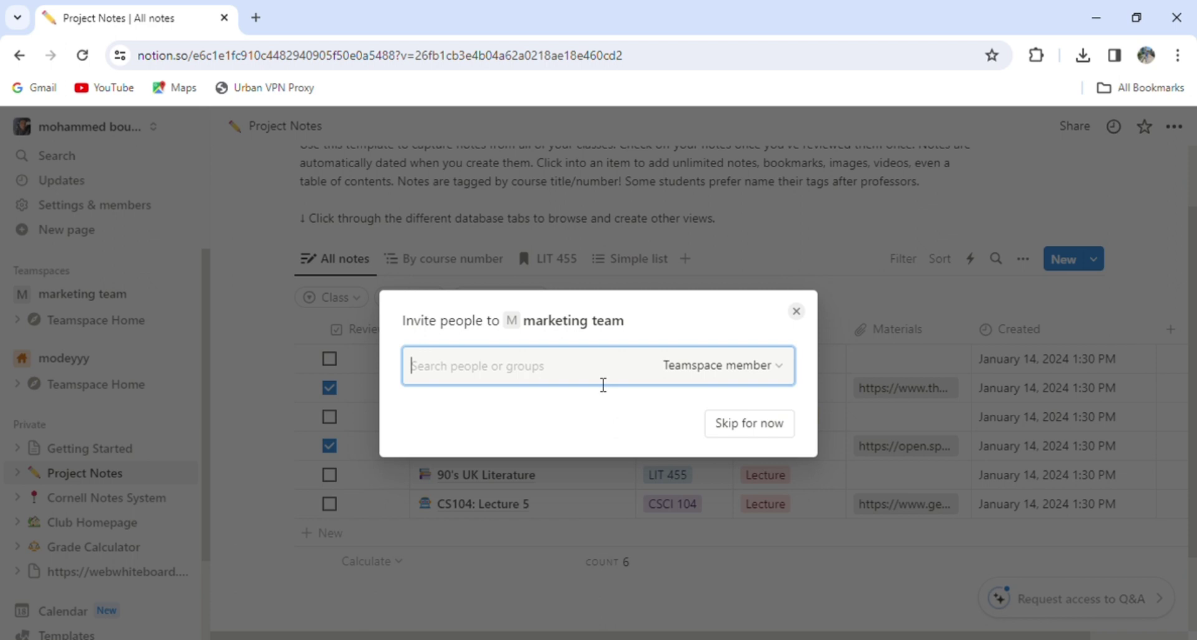
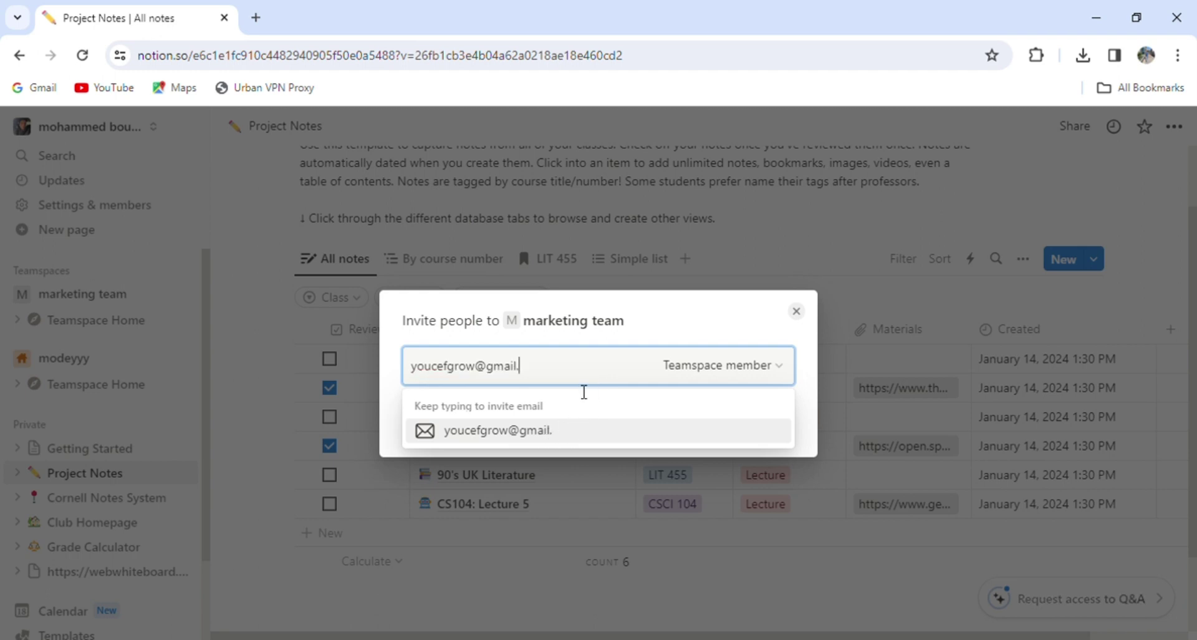
- Invite two people to marketing team by their e-mail addresses, then close the invite dialog
key(Return)
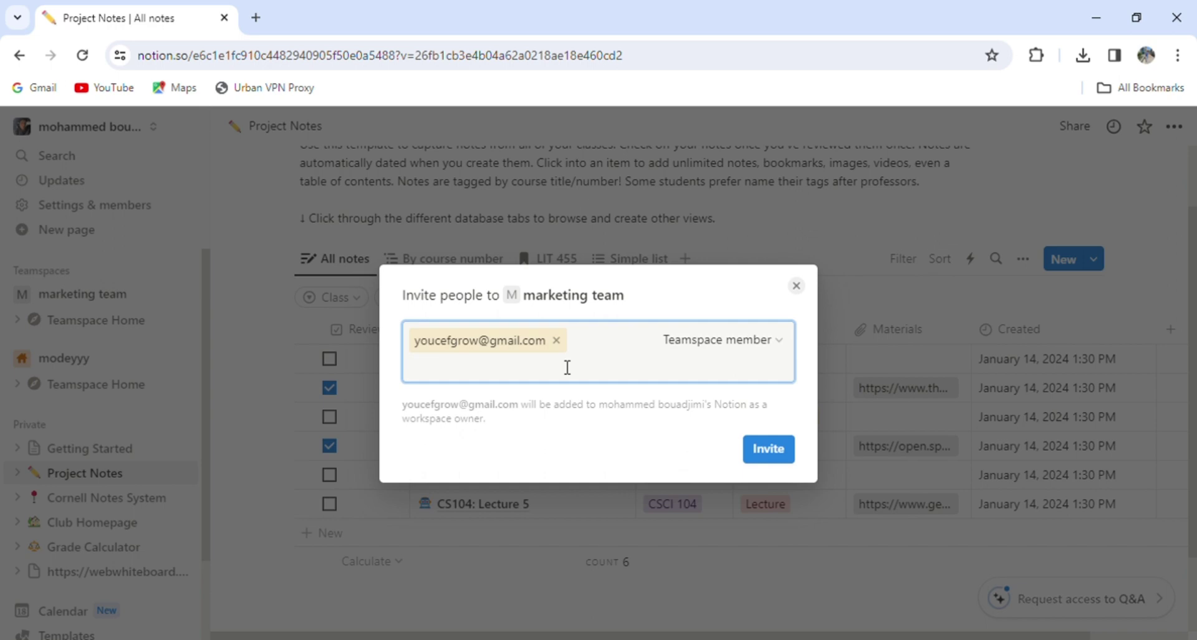
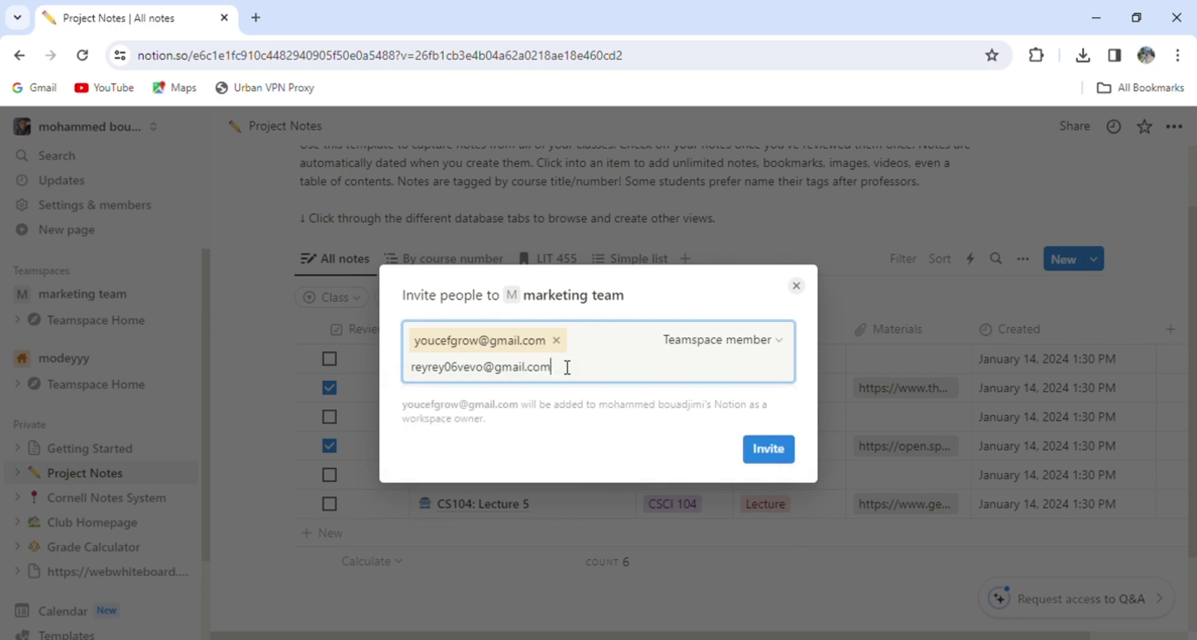
key(Return)
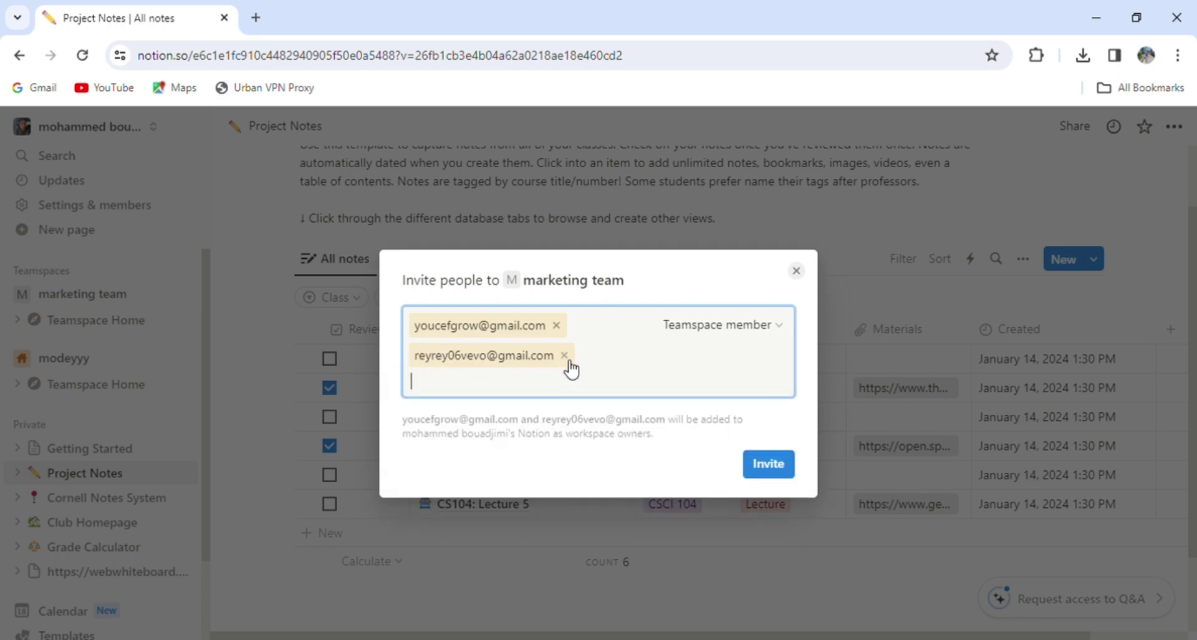
click(768, 466)
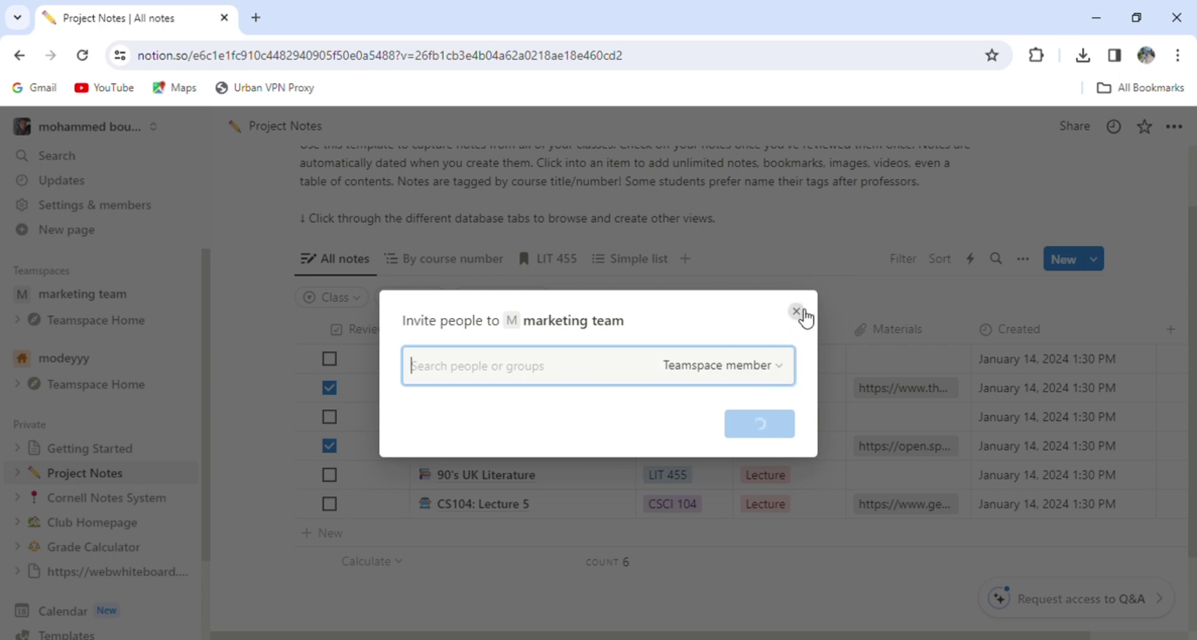
click(802, 316)
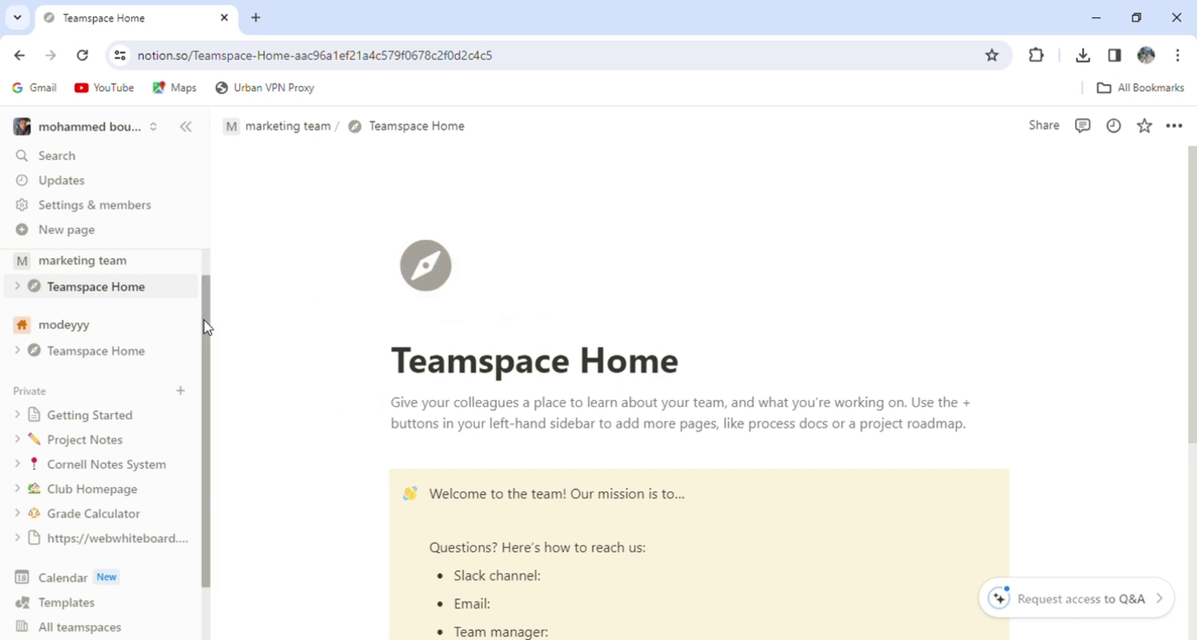
- Open the Templates gallery from the sidebar, previewing the Projects & tasks template
scroll(206, 306, up, 1)
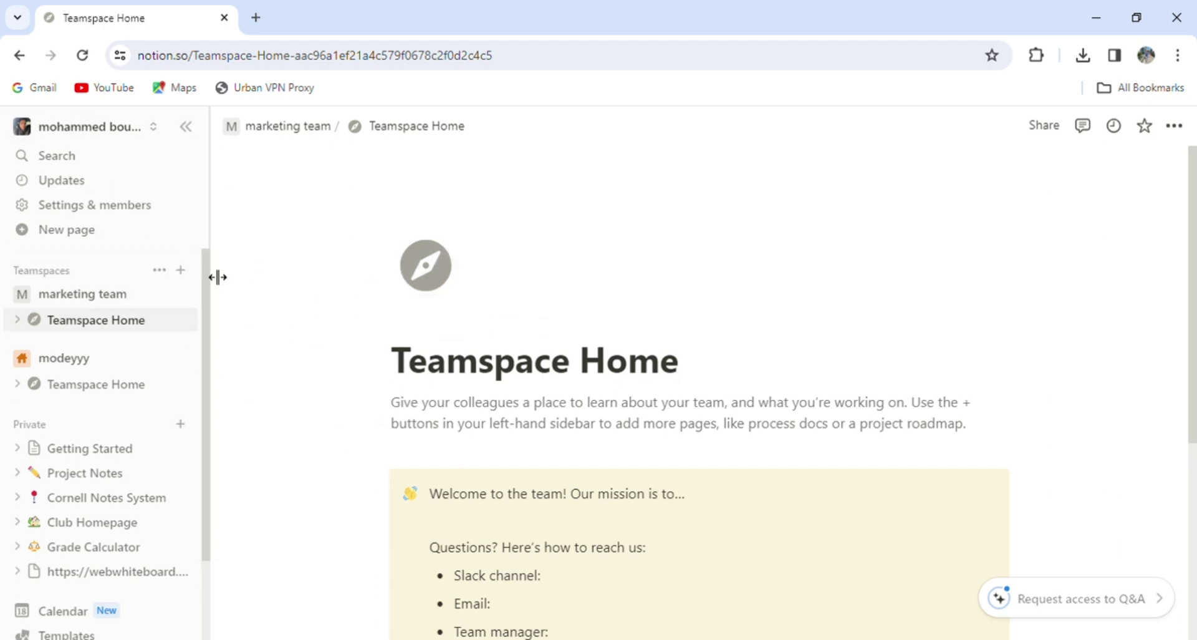
scroll(202, 466, down, 3)
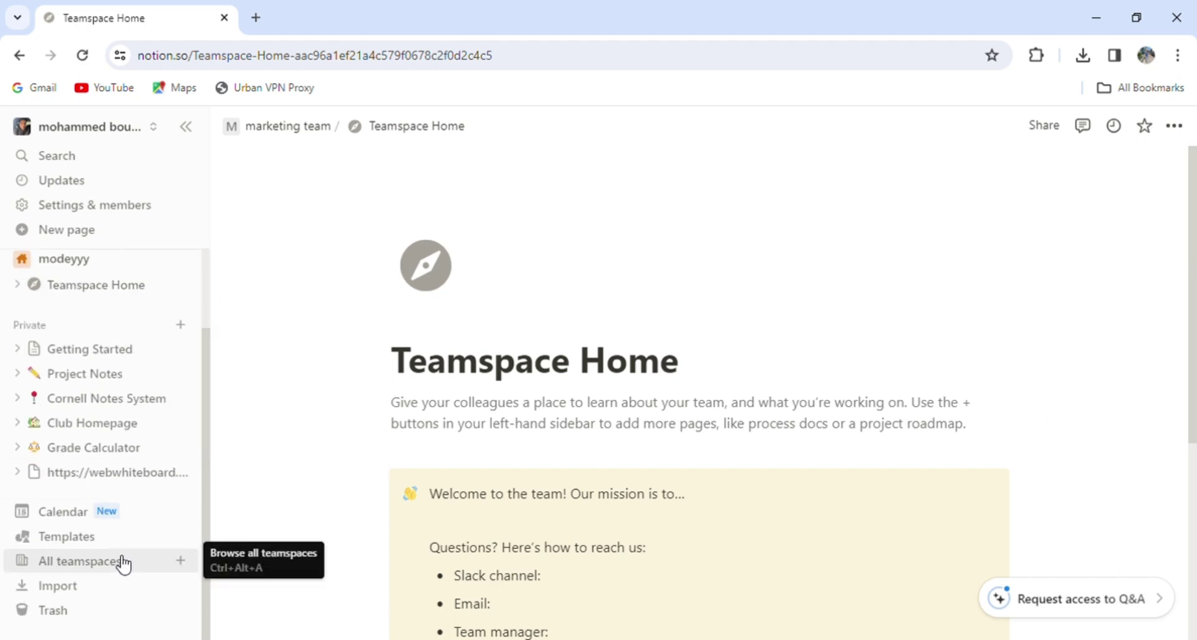
click(105, 542)
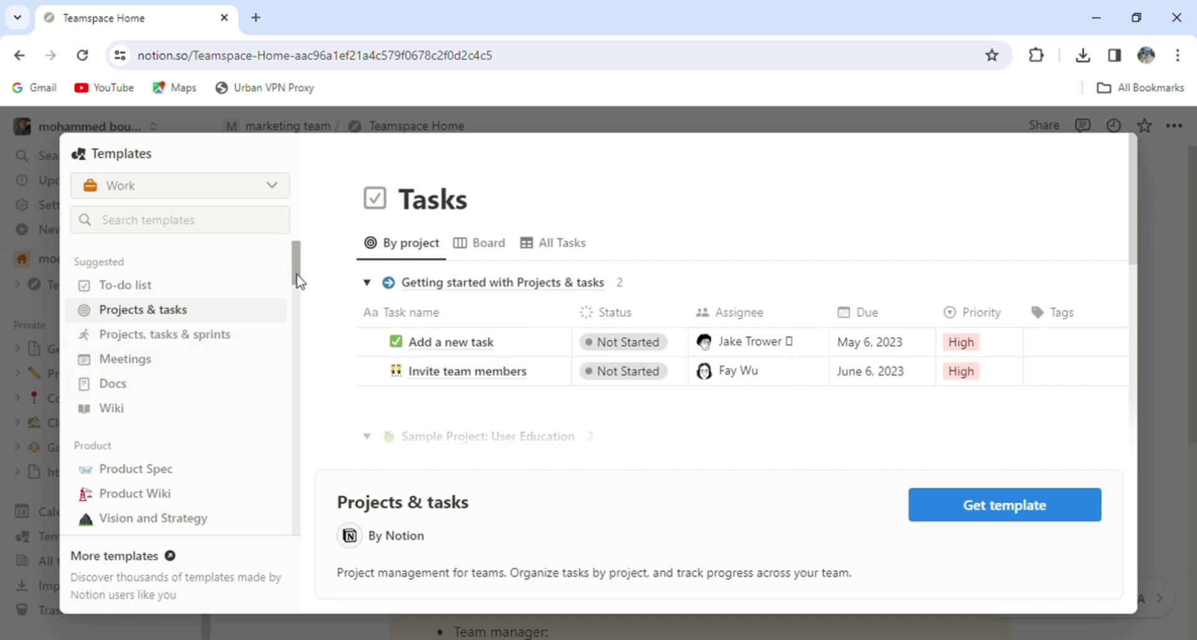
- Get the Projects & tasks template and add it to the 'marketing team' teamspace
drag(299, 278, 302, 309)
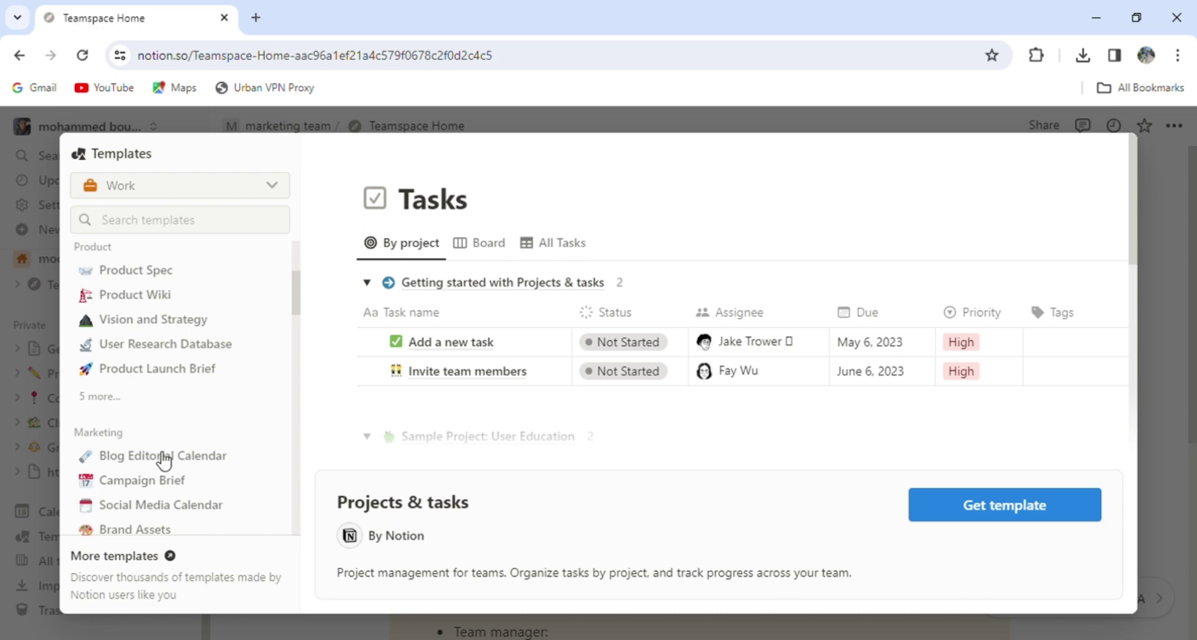
drag(296, 297, 323, 459)
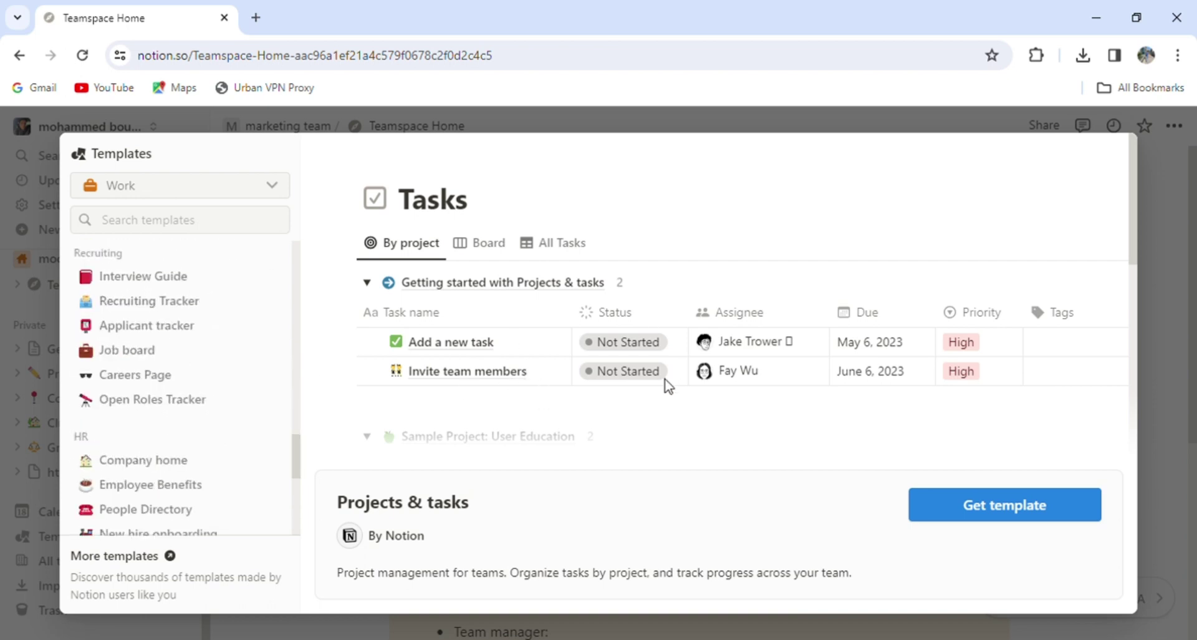
click(974, 510)
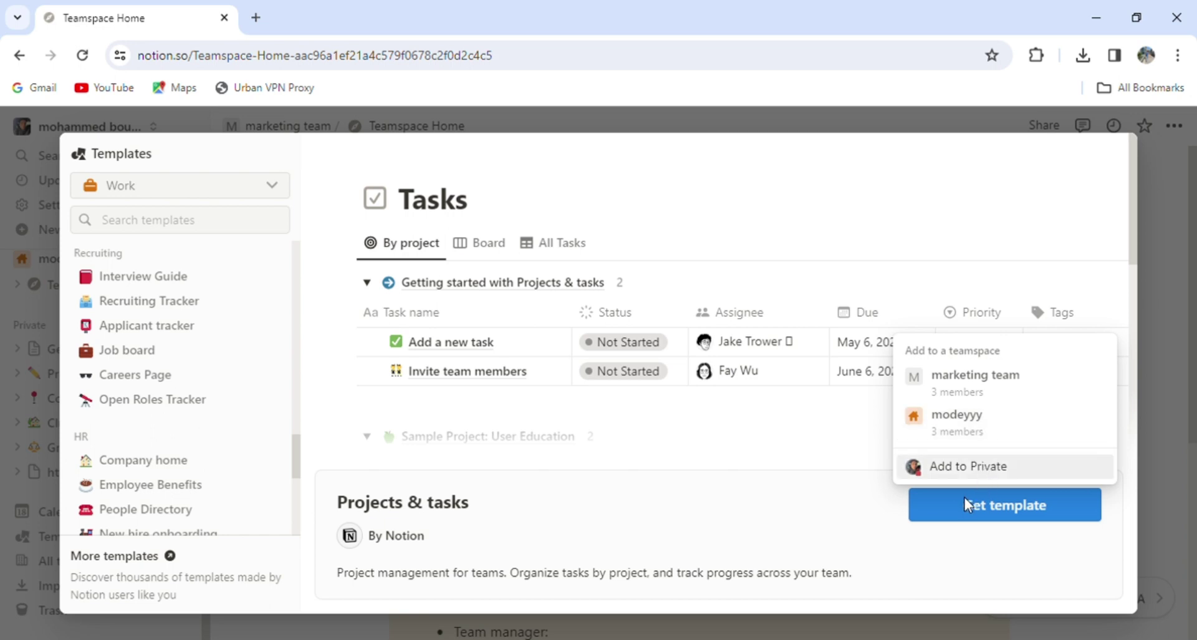
click(993, 397)
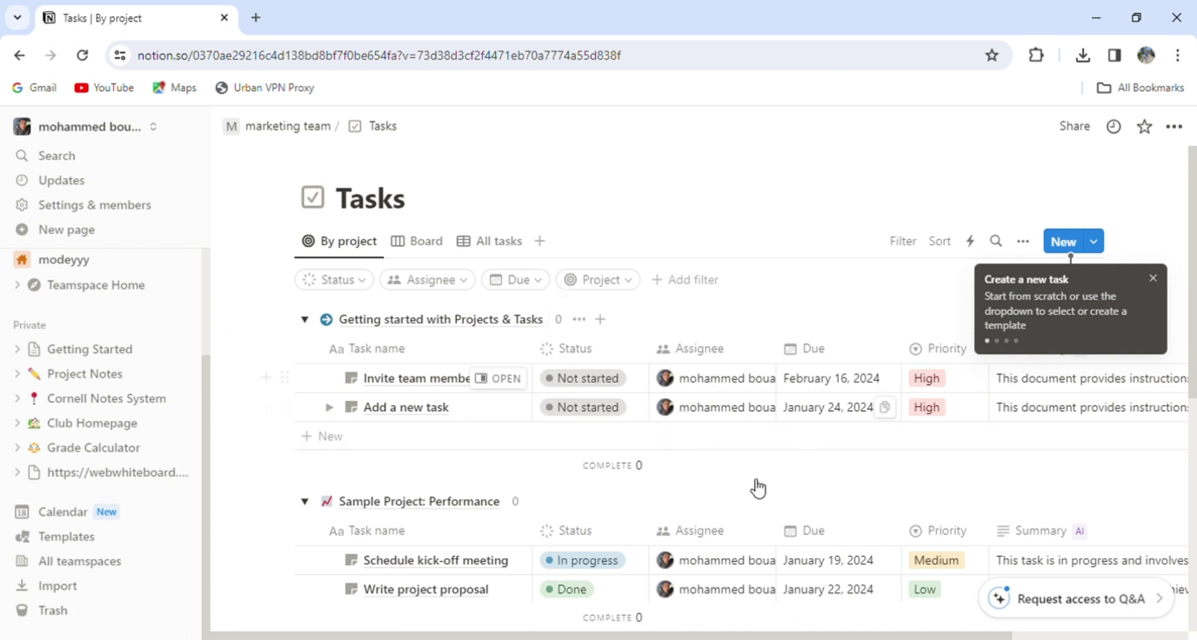
- Add a new blank task to the Tasks database, dismissing both tips
click(1153, 279)
click(1072, 243)
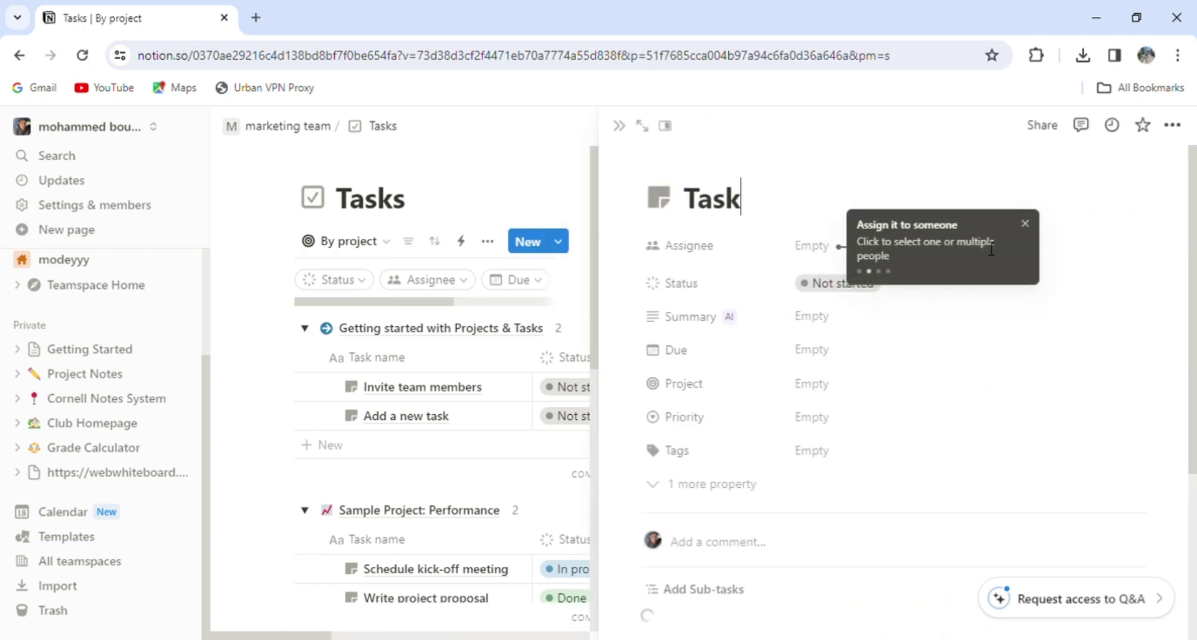
click(1026, 225)
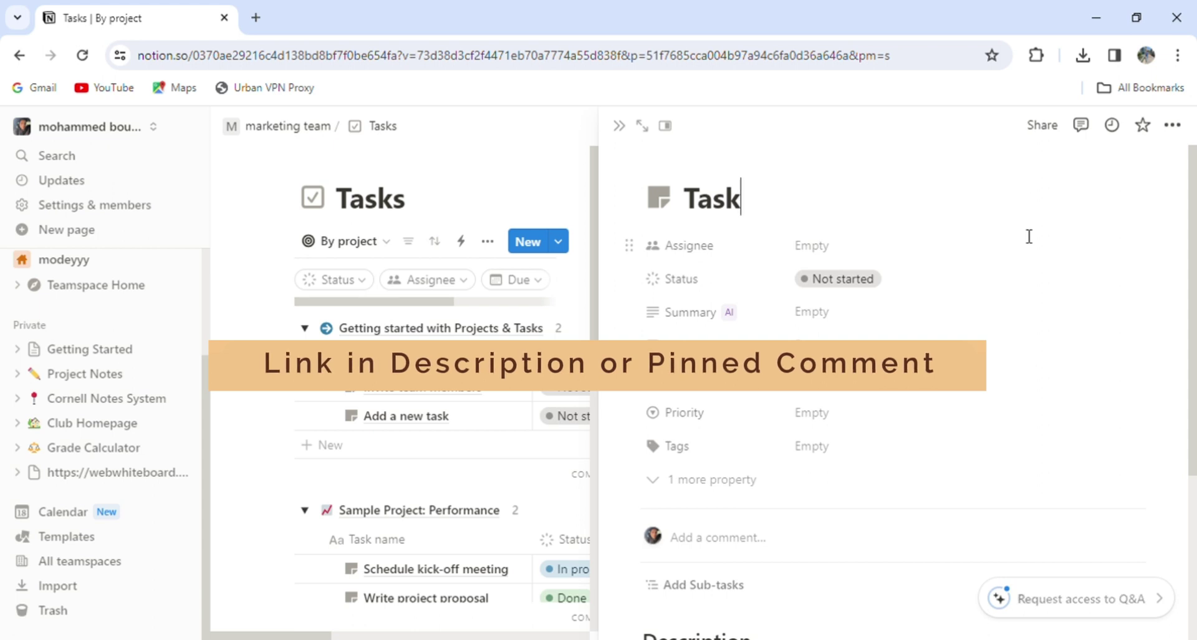